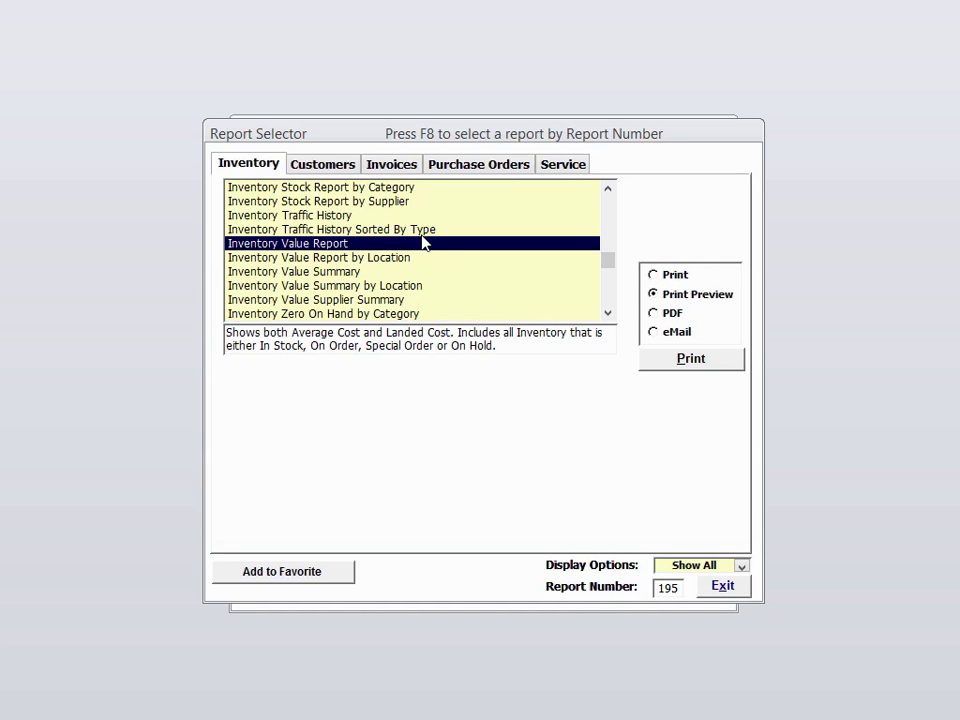
Print preview the Inventory Value Report from the inventory reports
{"action": "double_click", "coordinate": [420, 243]}
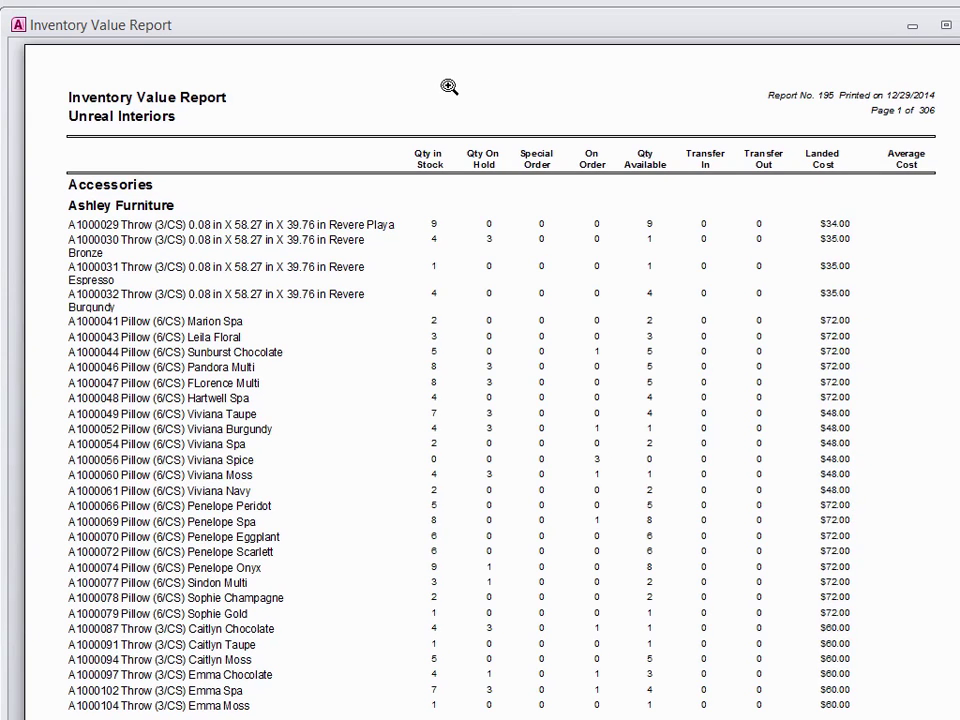
{"action": "left_click", "coordinate": [172, 108]}
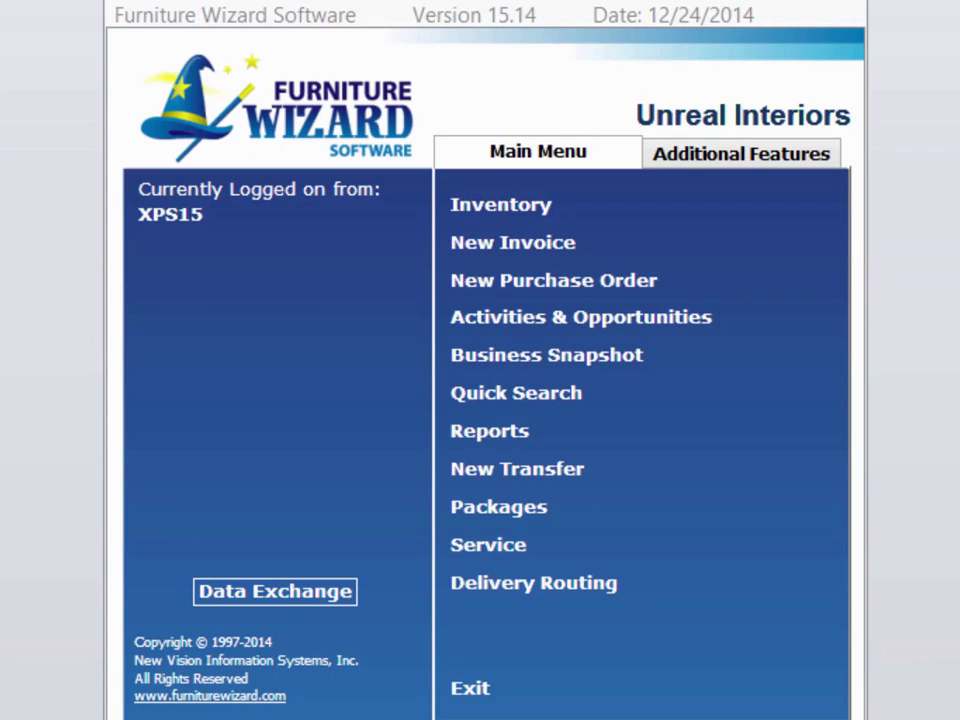
{"action": "left_click", "coordinate": [532, 448]}
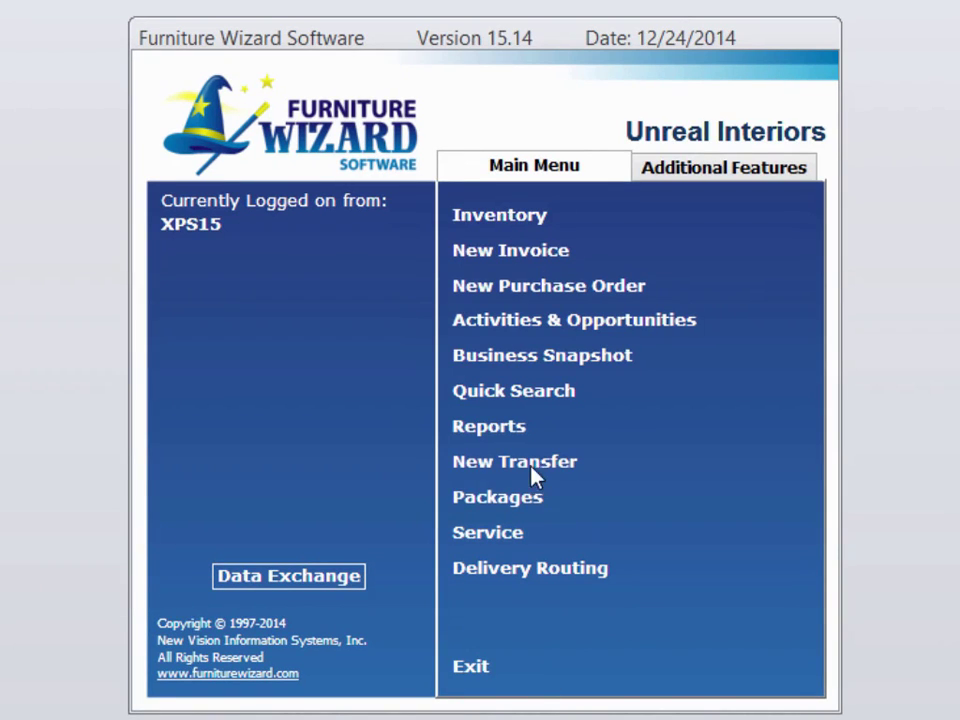
Open the inventory Super Search through Quick Search and filter it to In Stock items with a minimum quantity of 1
{"action": "left_click", "coordinate": [535, 398]}
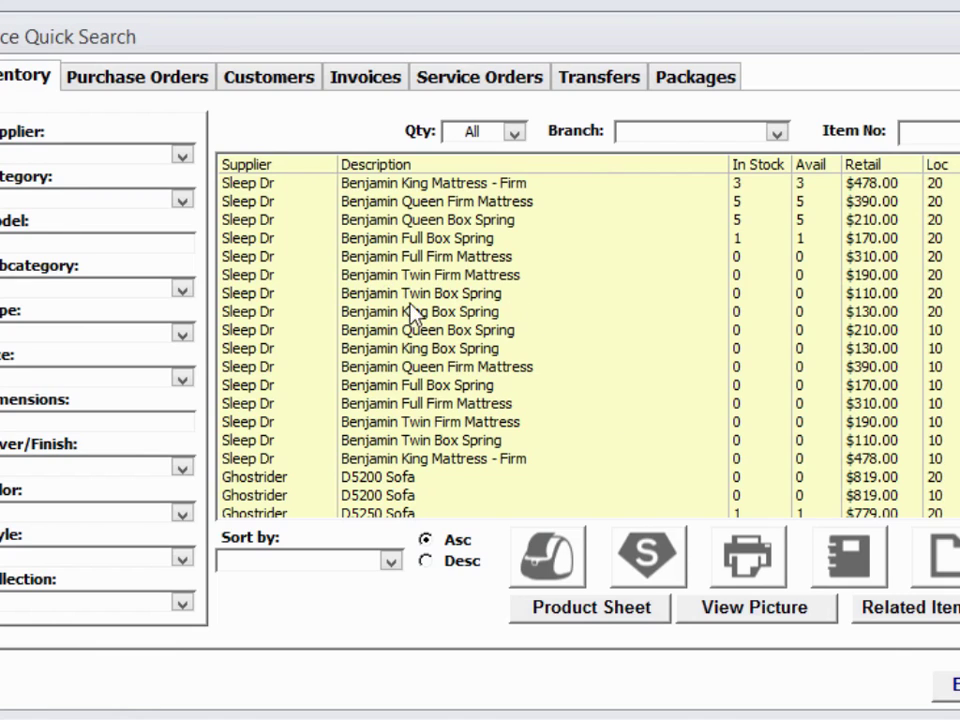
{"action": "left_click", "coordinate": [643, 572]}
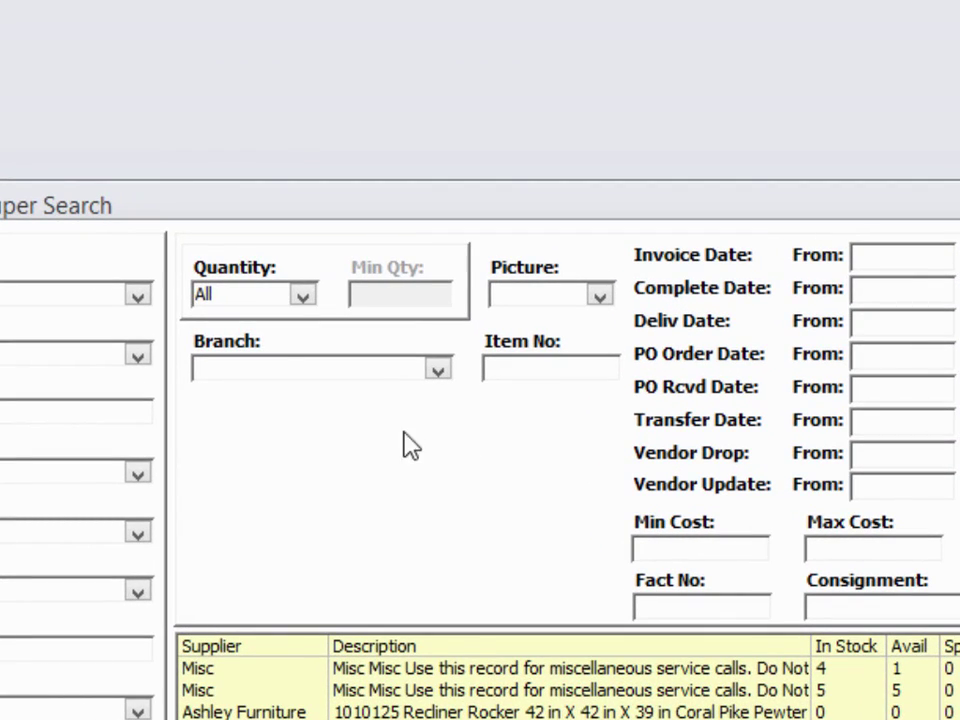
{"action": "left_click", "coordinate": [301, 296]}
{"action": "left_click", "coordinate": [255, 343]}
{"action": "left_click", "coordinate": [429, 300]}
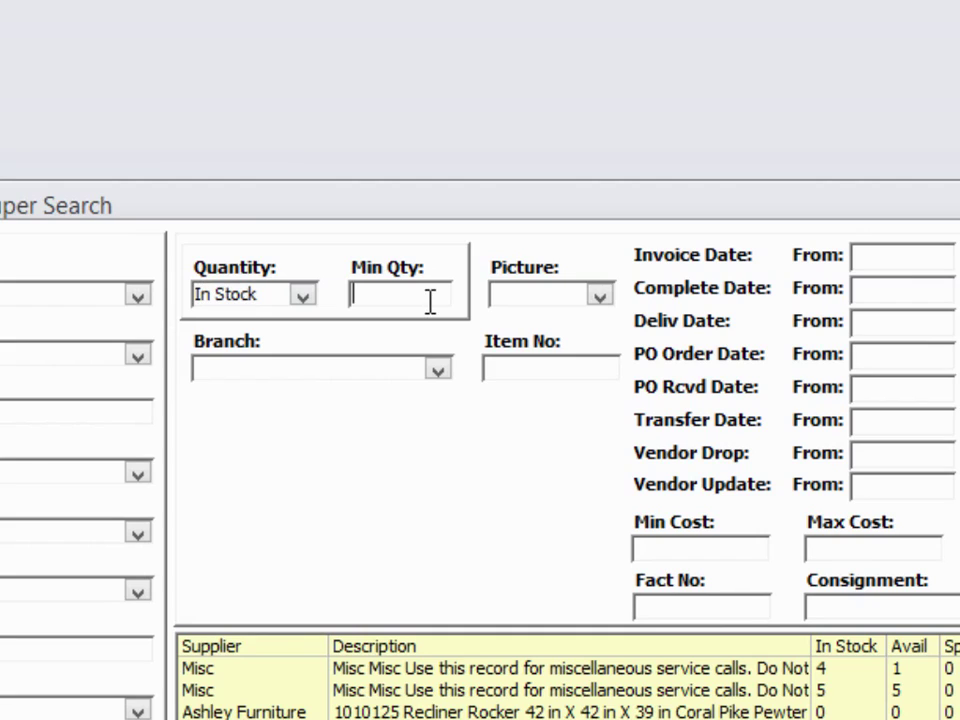
{"action": "type", "text": "1"}
{"action": "key", "text": "Tab"}
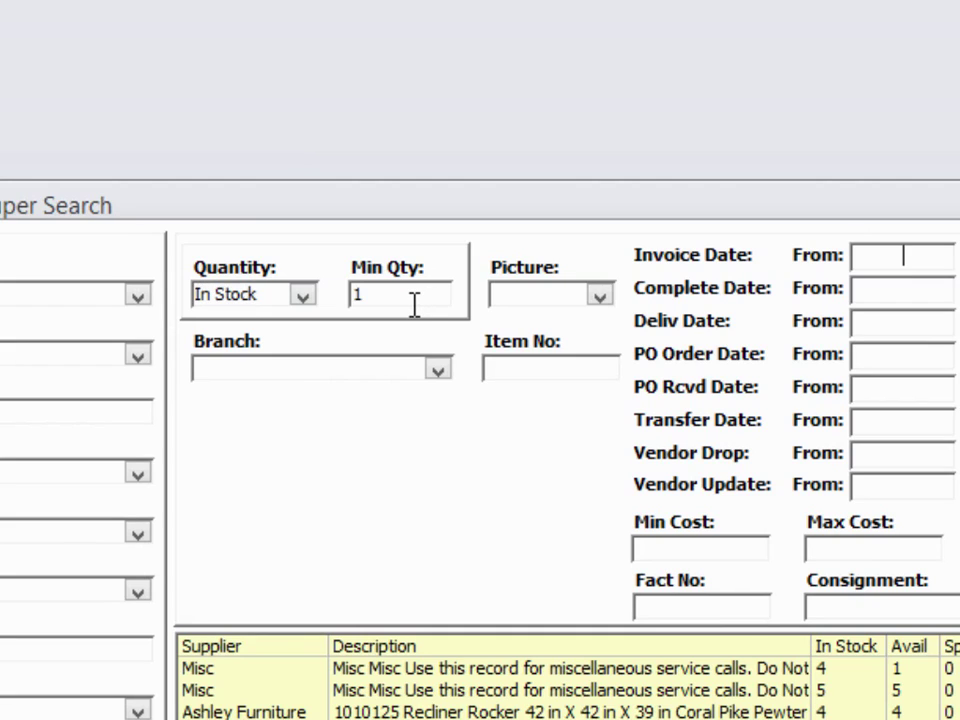
Filter the Super Search by the Warehouse branch, switch it to Showroom, and print preview the selected report
{"action": "left_click", "coordinate": [440, 370]}
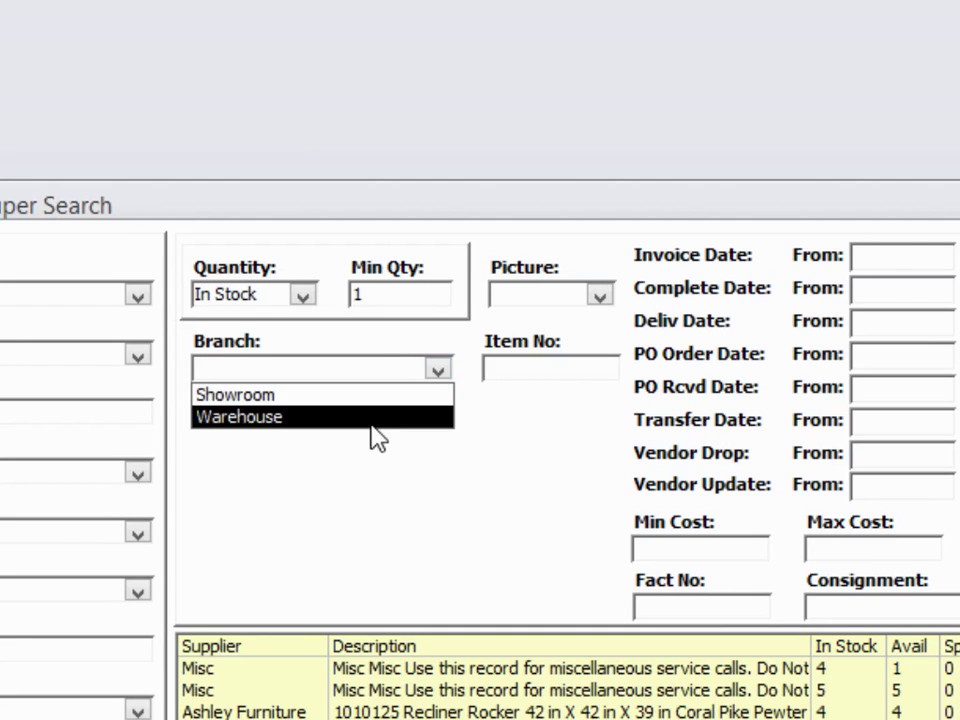
{"action": "left_click", "coordinate": [385, 417]}
{"action": "left_click", "coordinate": [440, 370]}
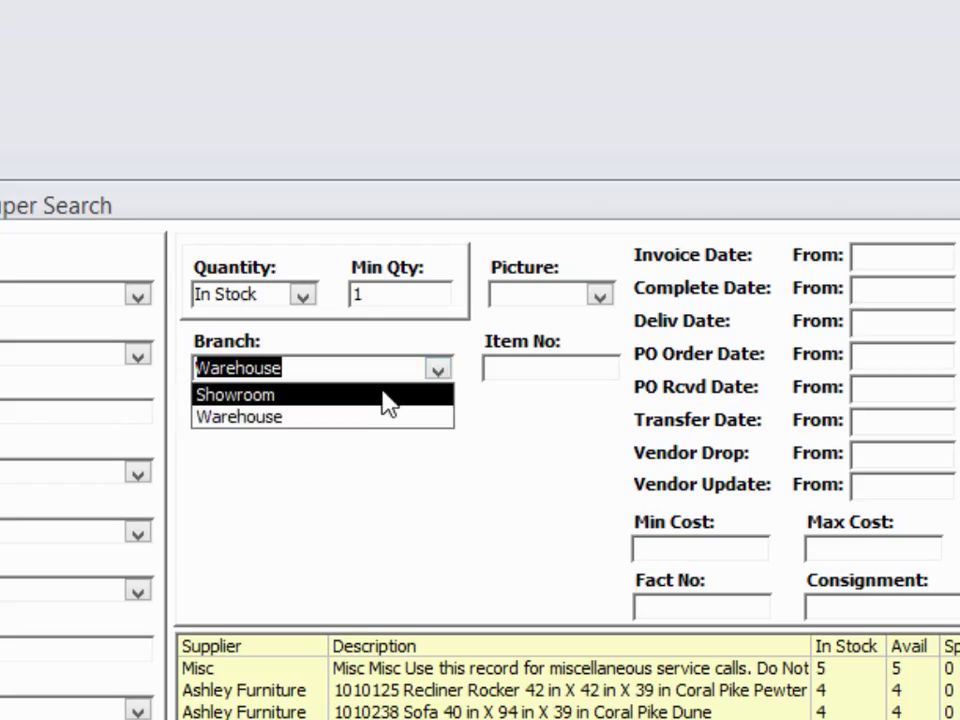
{"action": "left_click", "coordinate": [388, 400]}
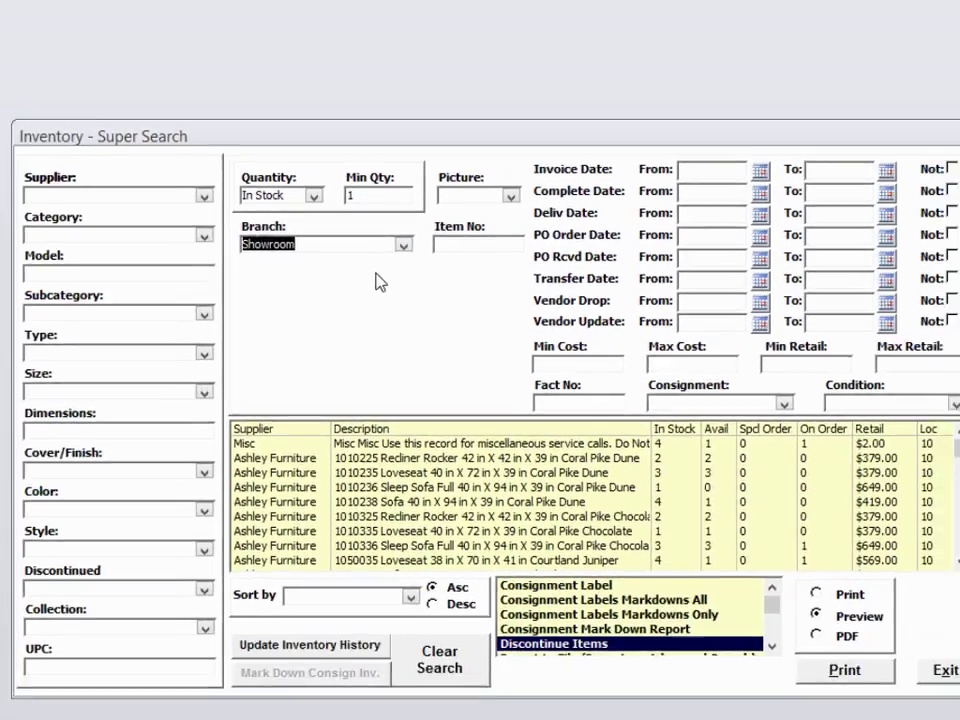
{"action": "key", "text": "alt+p"}
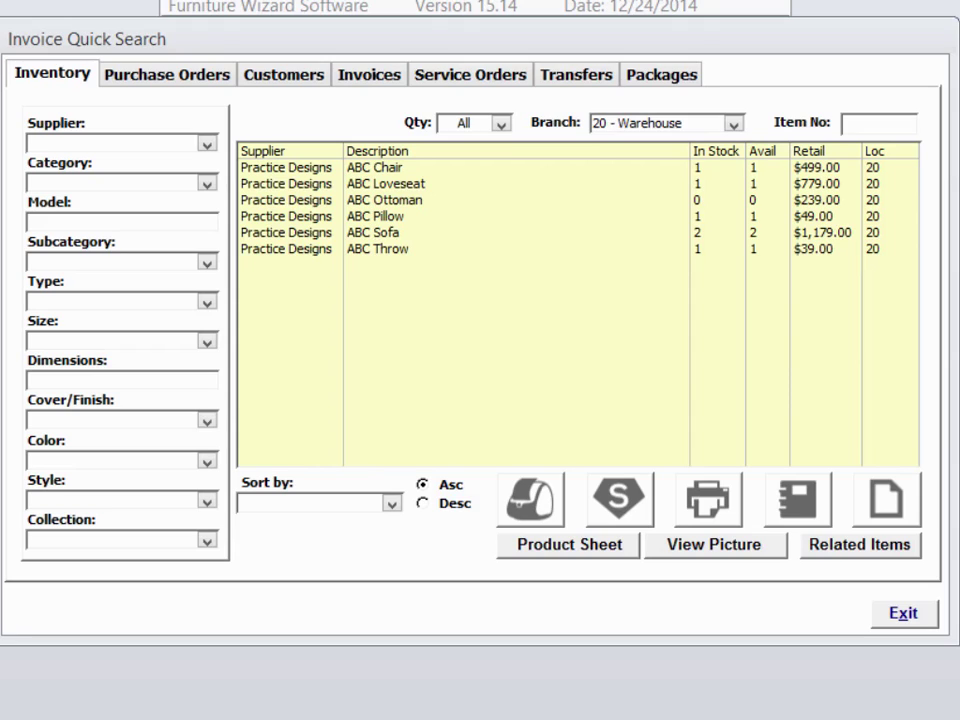
Leave Quick Search and import the scanned items from the Mini Scanner through Data Exchange
{"action": "left_click", "coordinate": [911, 616]}
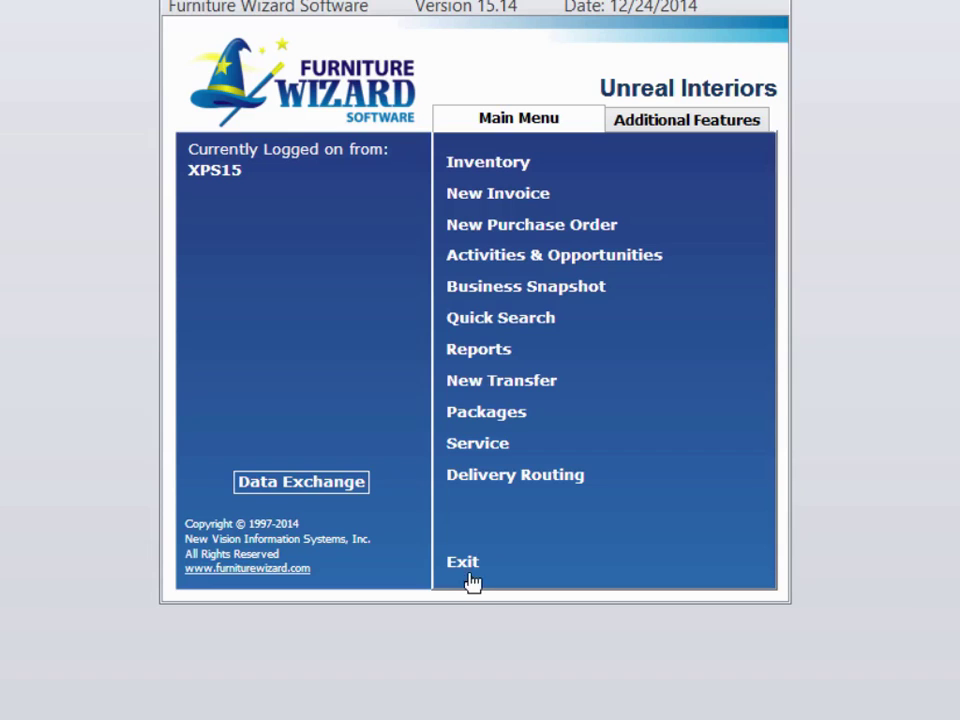
{"action": "left_click", "coordinate": [280, 482]}
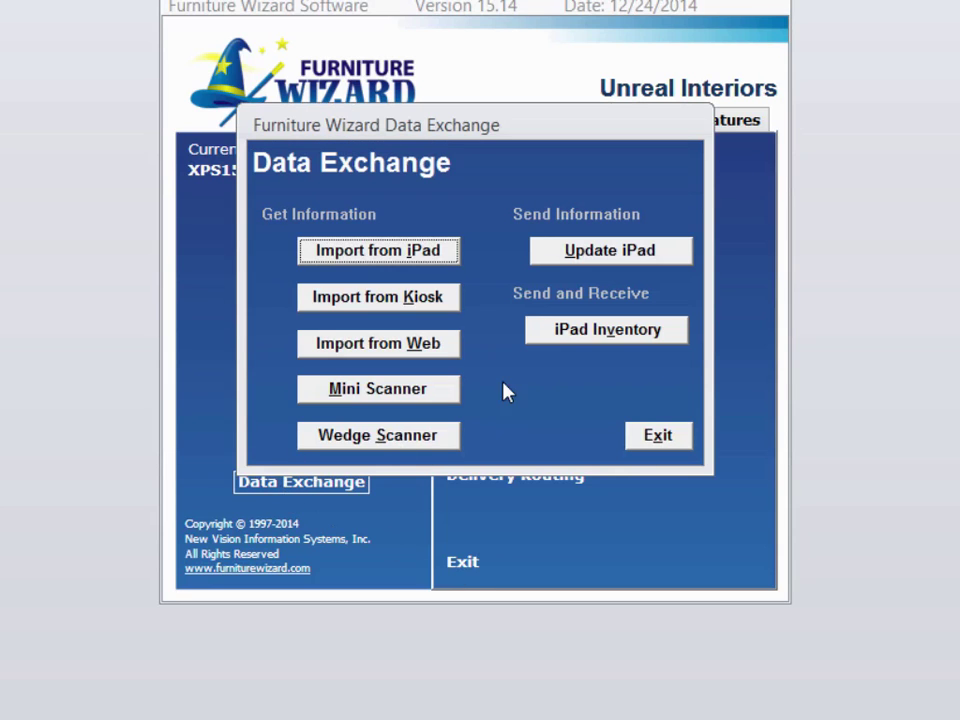
{"action": "left_click", "coordinate": [429, 392]}
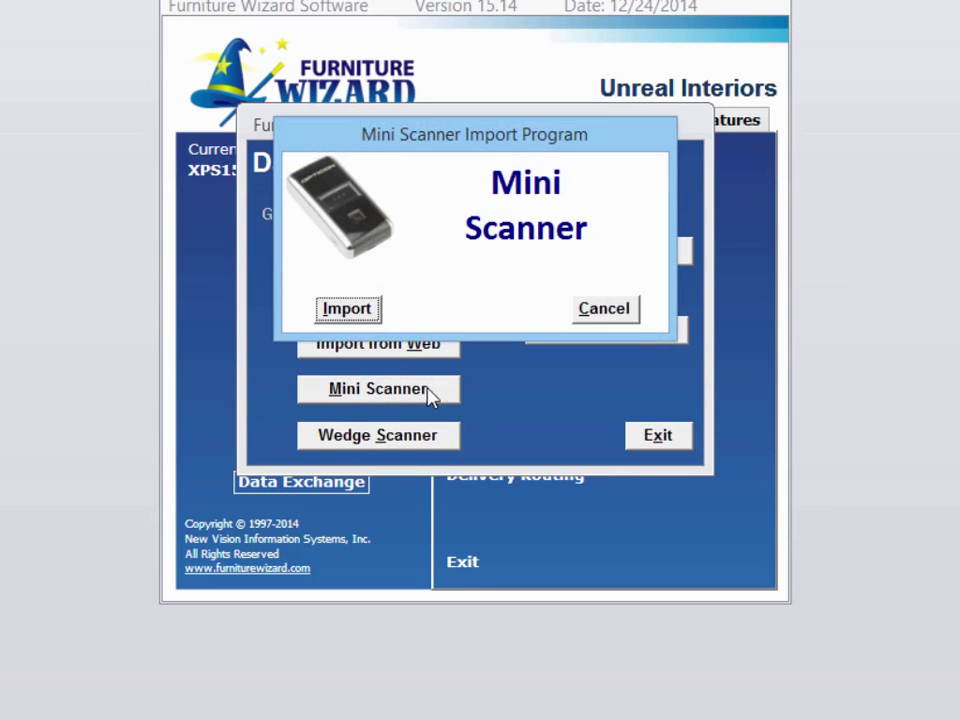
{"action": "left_click", "coordinate": [330, 309]}
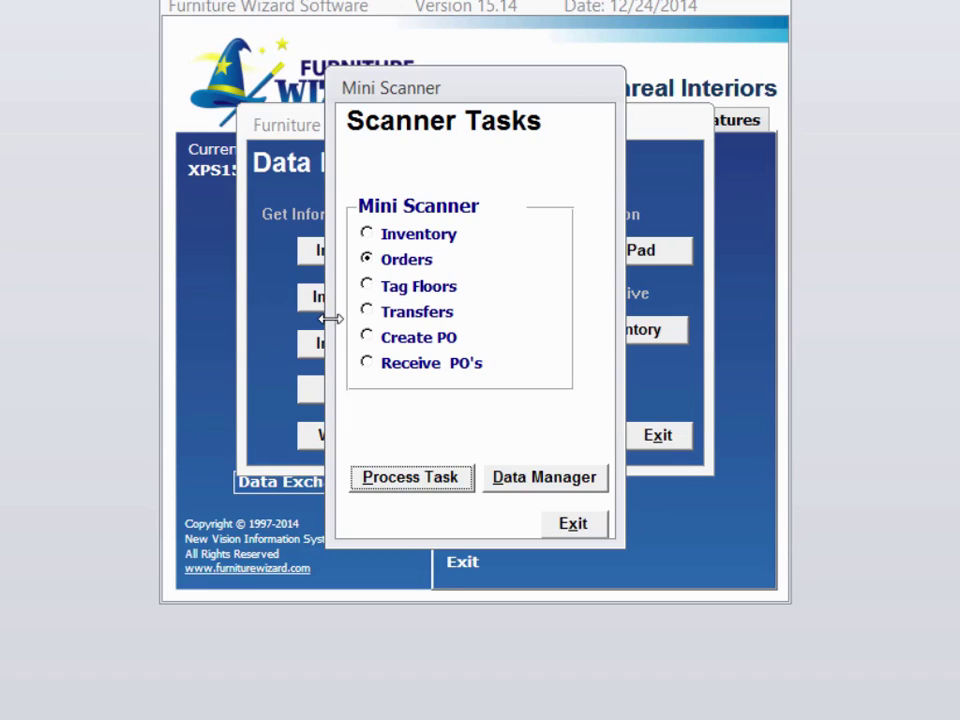
Process the imported scans as an Inventory task for branch 20 Warehouse and close the reconciliation and Data Exchange windows
{"action": "left_click", "coordinate": [432, 238]}
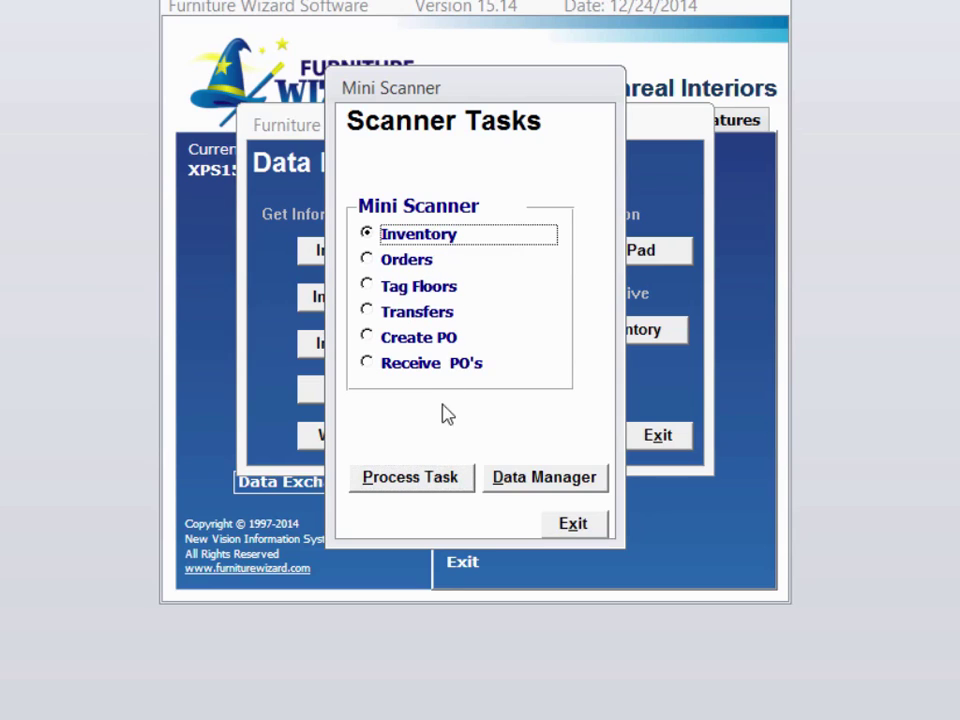
{"action": "left_click", "coordinate": [424, 478]}
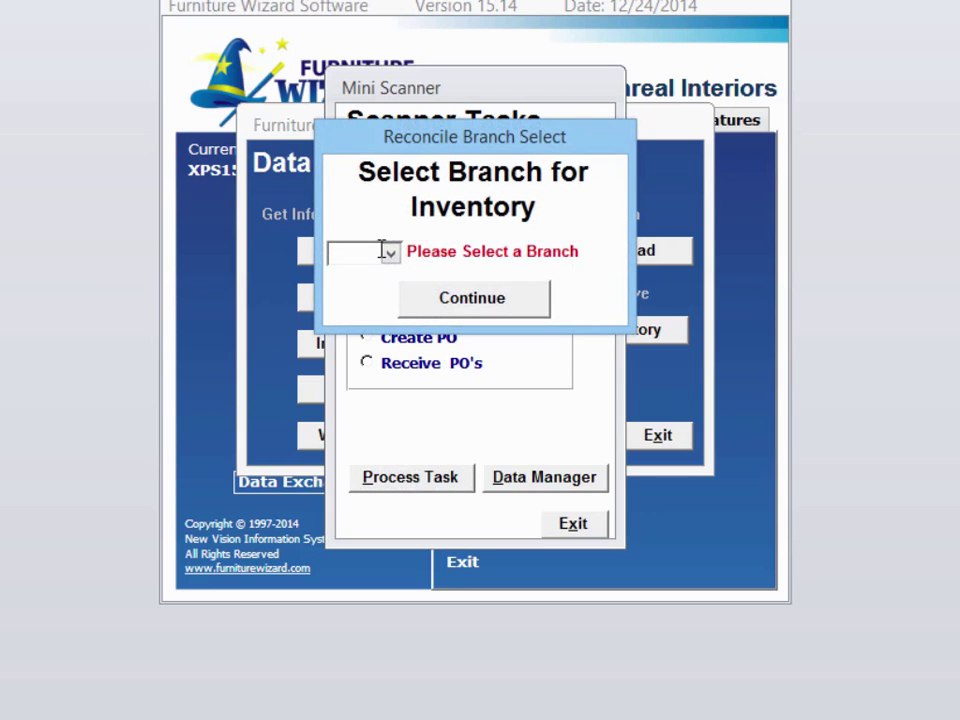
{"action": "left_click", "coordinate": [390, 252]}
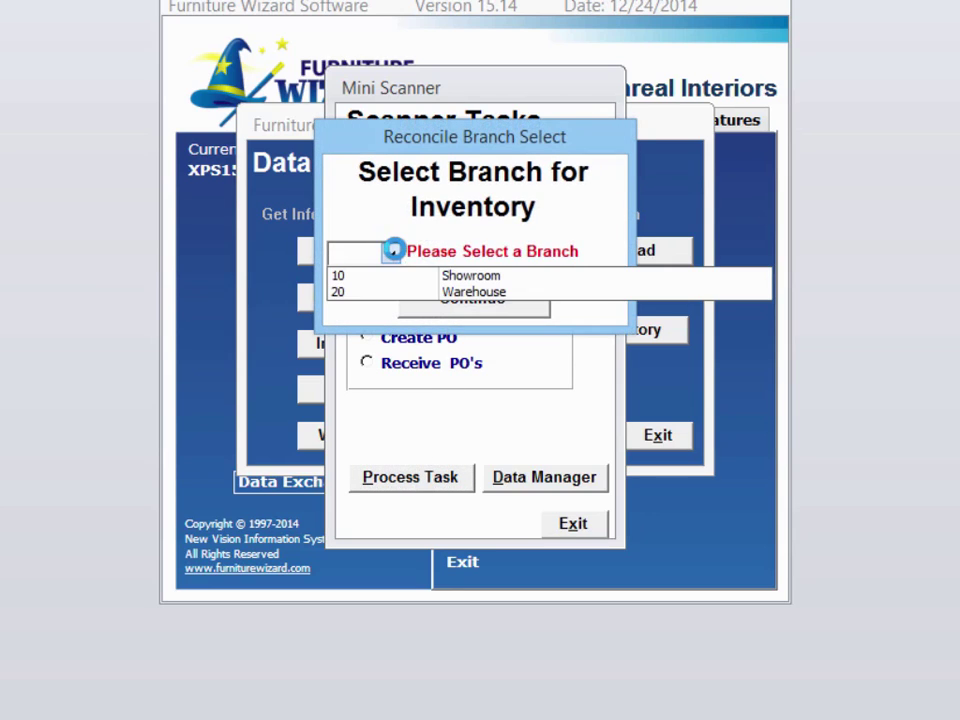
{"action": "left_click", "coordinate": [471, 292]}
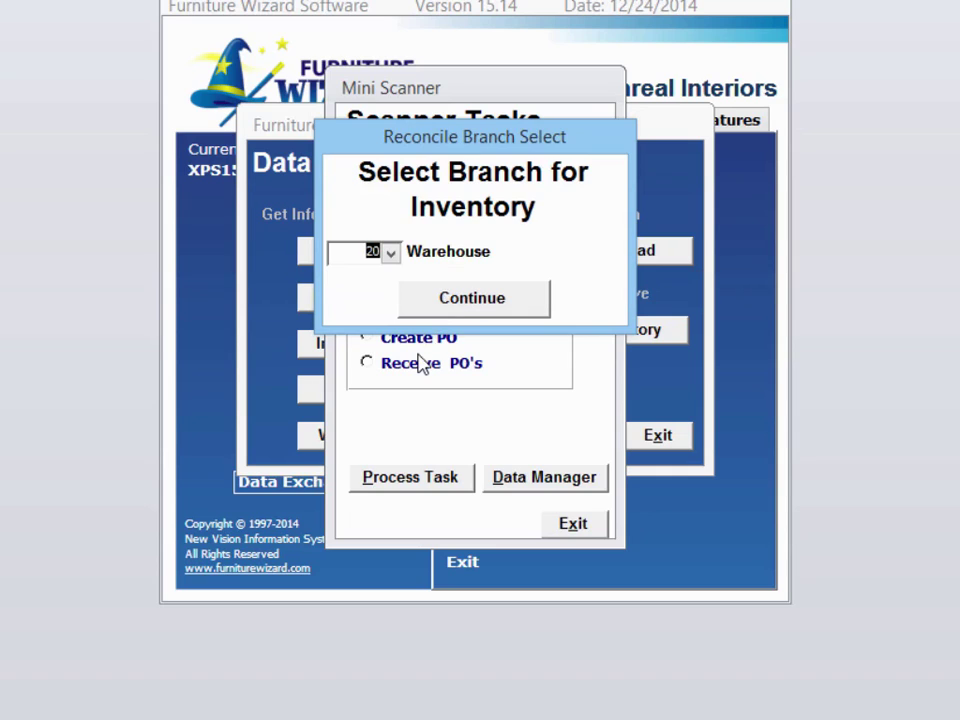
{"action": "left_click", "coordinate": [507, 298]}
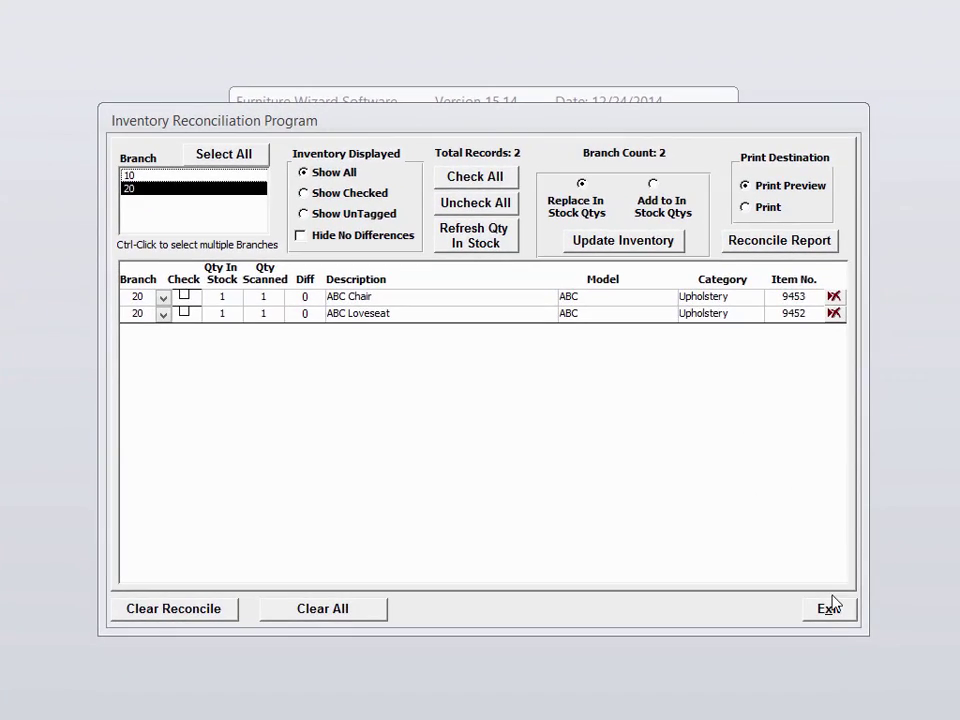
{"action": "left_click", "coordinate": [827, 608]}
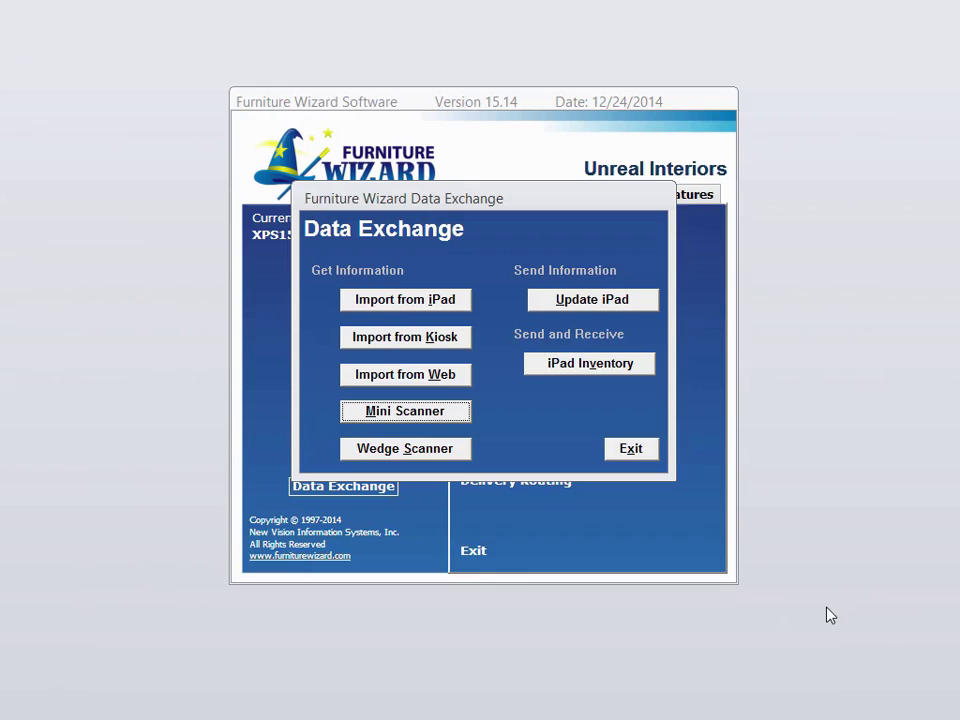
{"action": "left_click", "coordinate": [645, 450]}
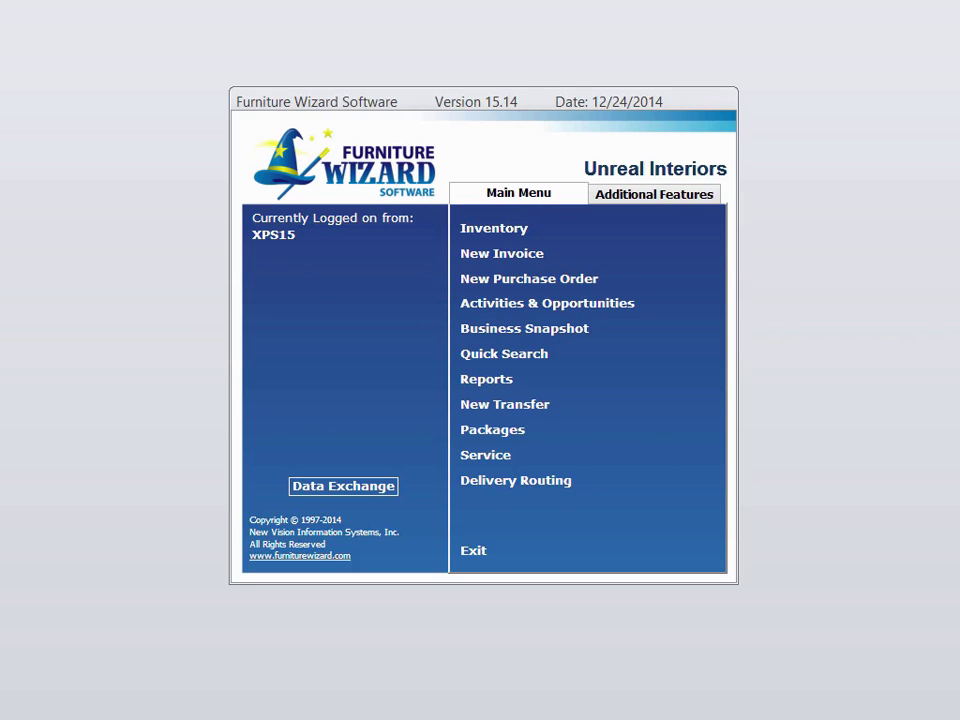
Import a second batch of scans from the Mini Scanner through Data Exchange
{"action": "left_click", "coordinate": [352, 490]}
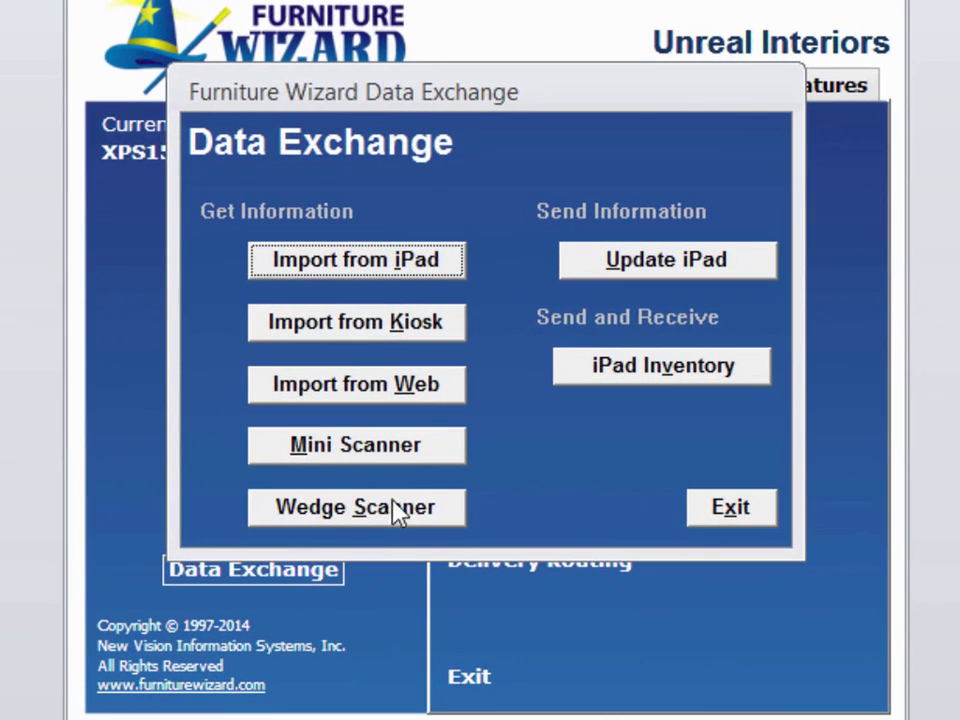
{"action": "left_click", "coordinate": [430, 419]}
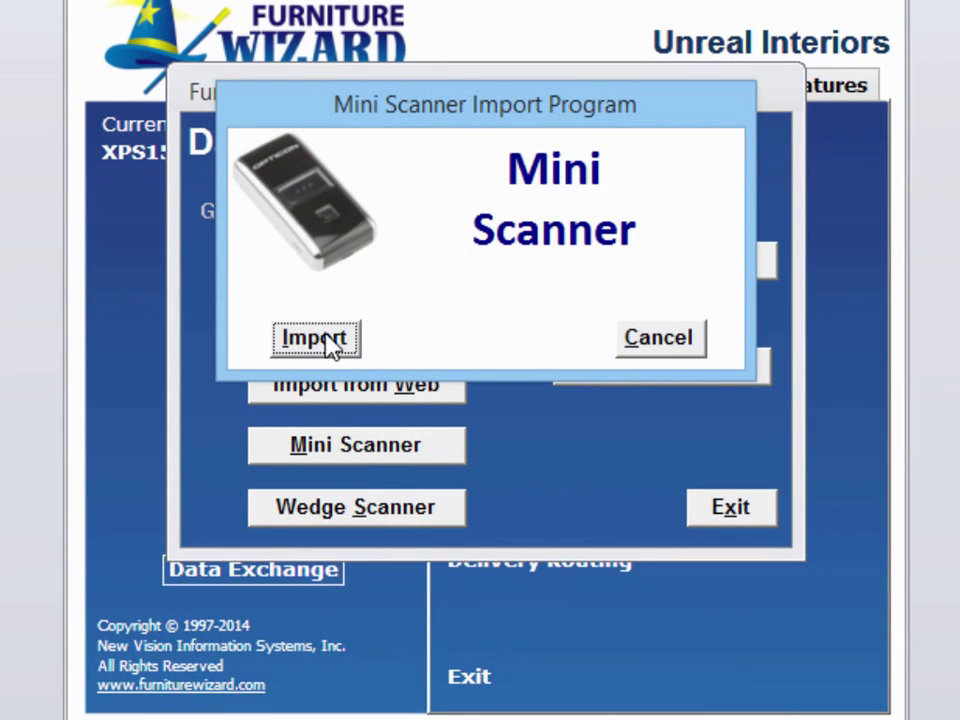
{"action": "left_click", "coordinate": [335, 342]}
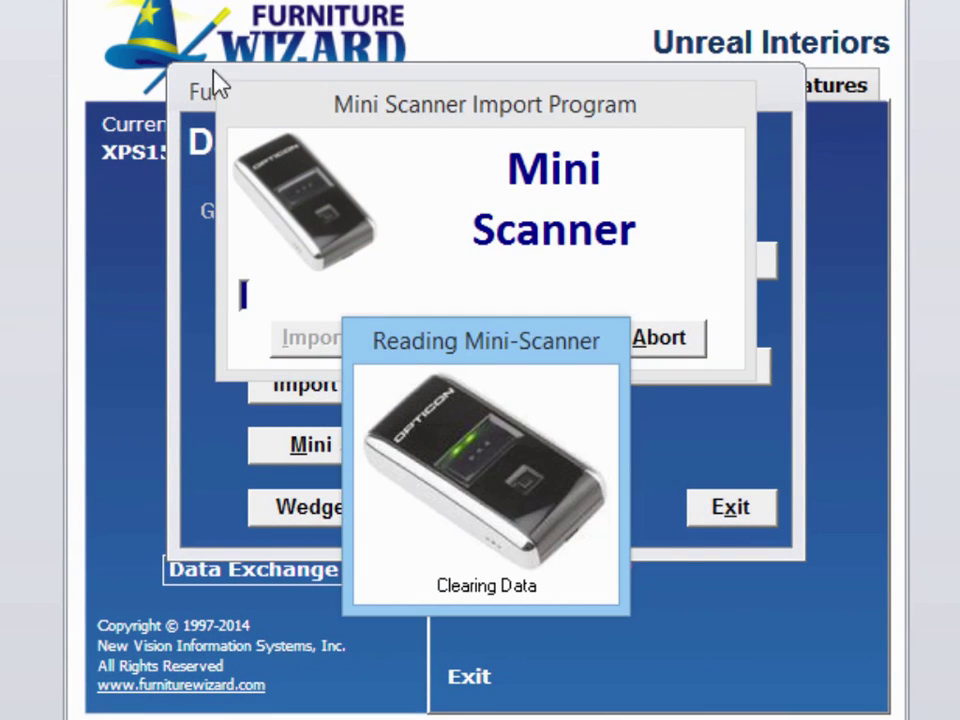
Process the second batch as an Inventory task for branch 20 Warehouse, appending it to the existing inventory session
{"action": "left_click", "coordinate": [382, 238]}
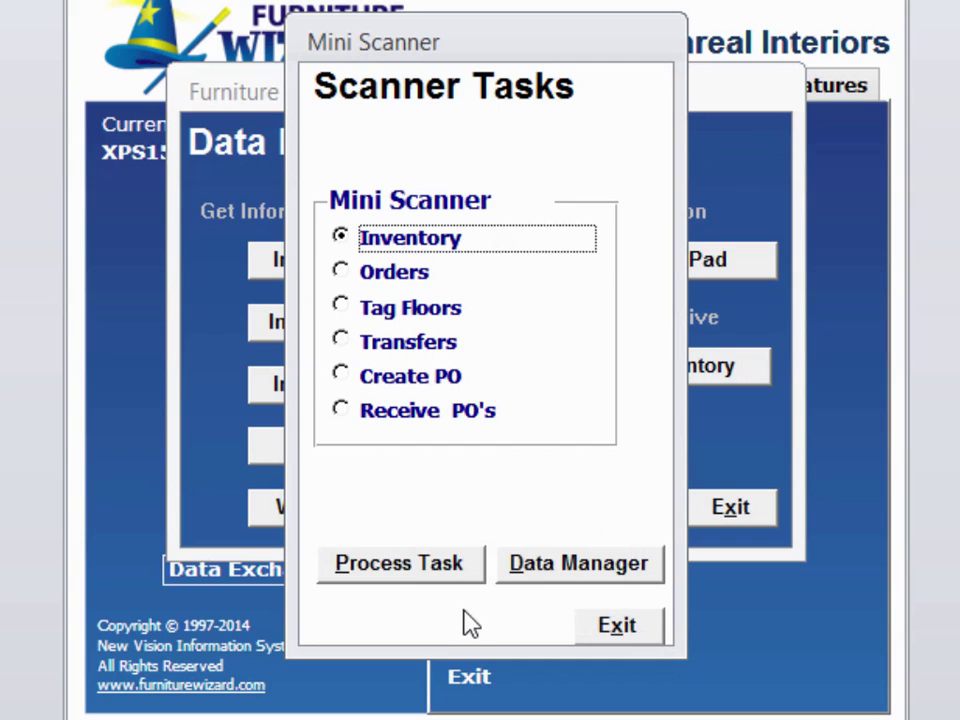
{"action": "left_click", "coordinate": [428, 570]}
{"action": "left_click", "coordinate": [375, 261]}
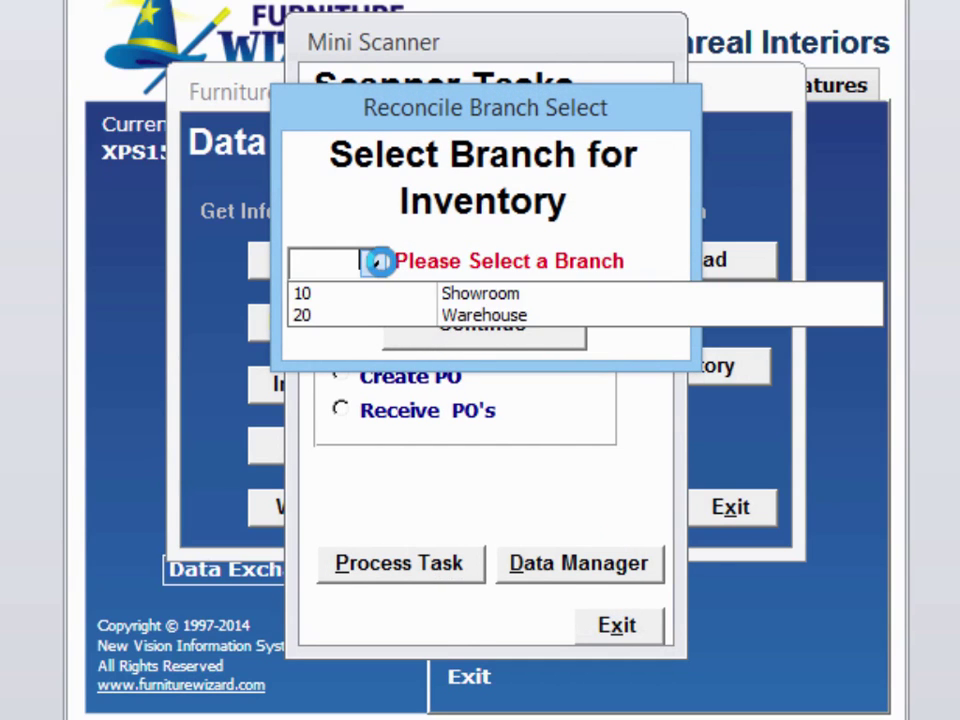
{"action": "left_click", "coordinate": [360, 318]}
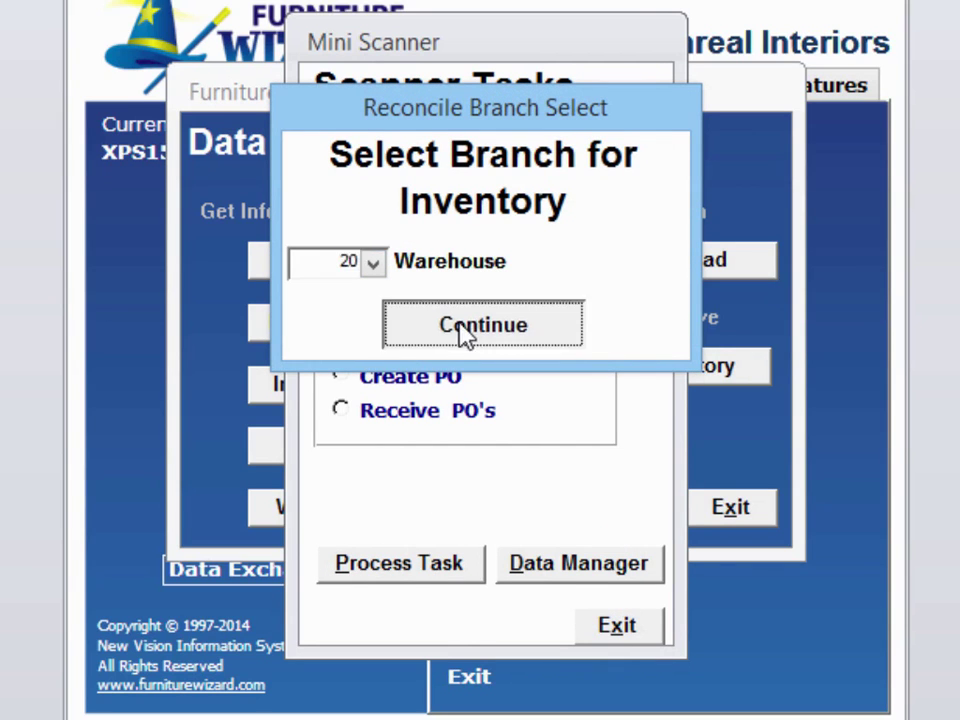
{"action": "left_click", "coordinate": [461, 326]}
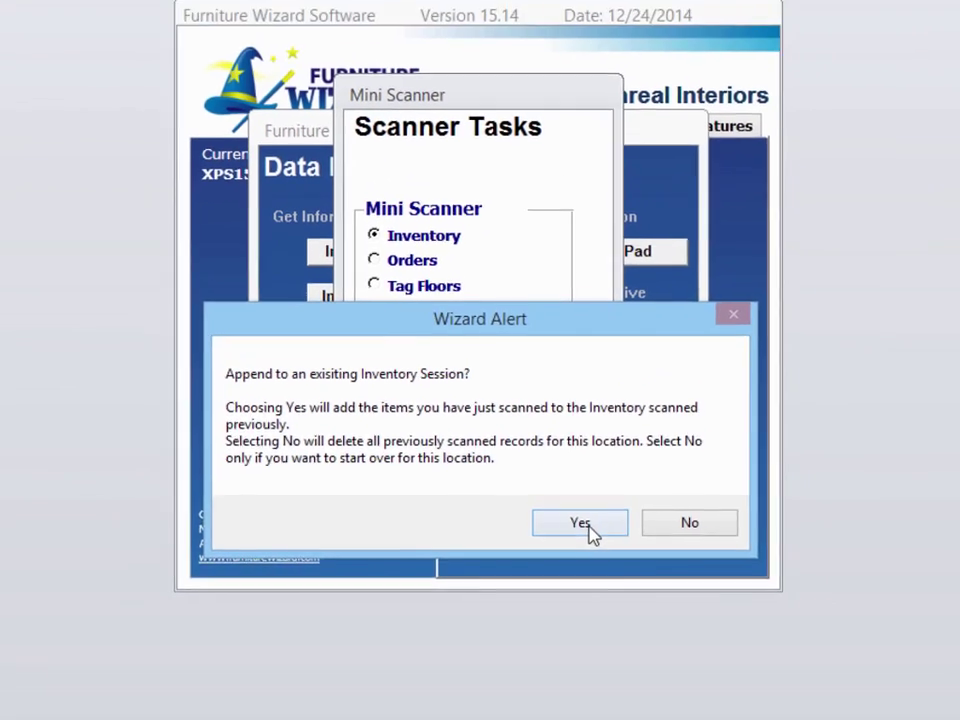
{"action": "left_click", "coordinate": [617, 509]}
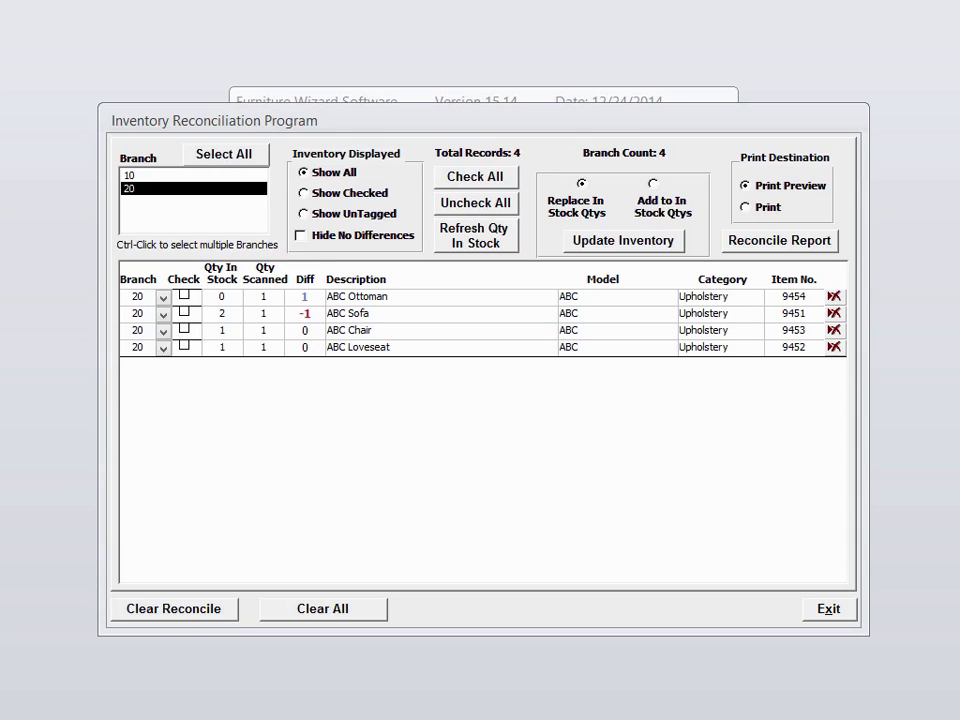
Preview the Reconcile Report and update the inventory for all scanned items, replacing the in-stock quantities
{"action": "left_click", "coordinate": [780, 240]}
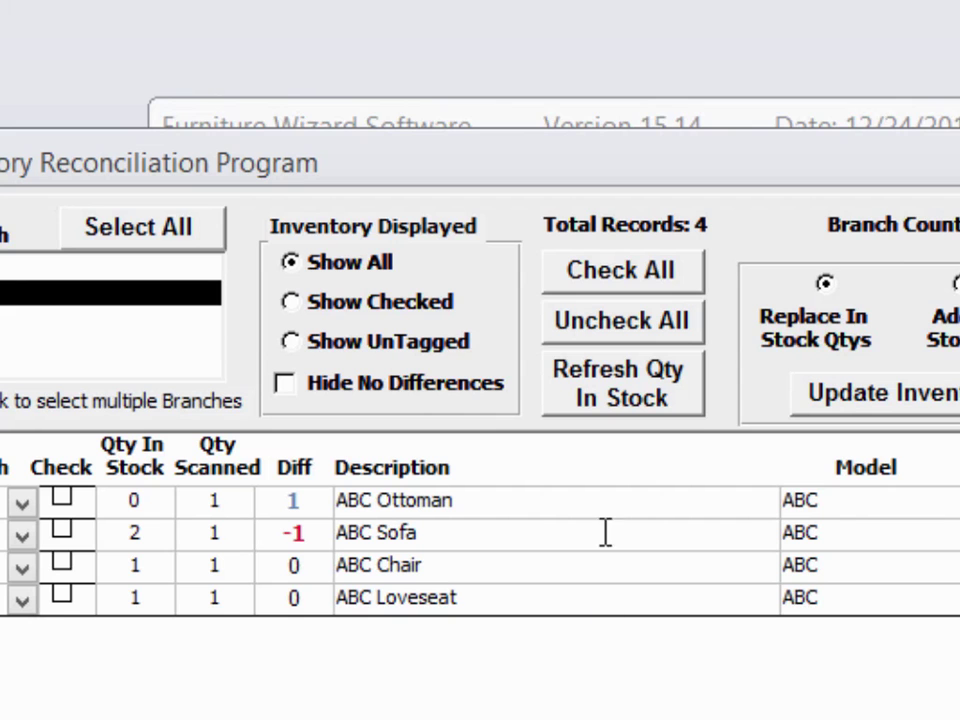
{"action": "left_click", "coordinate": [643, 282]}
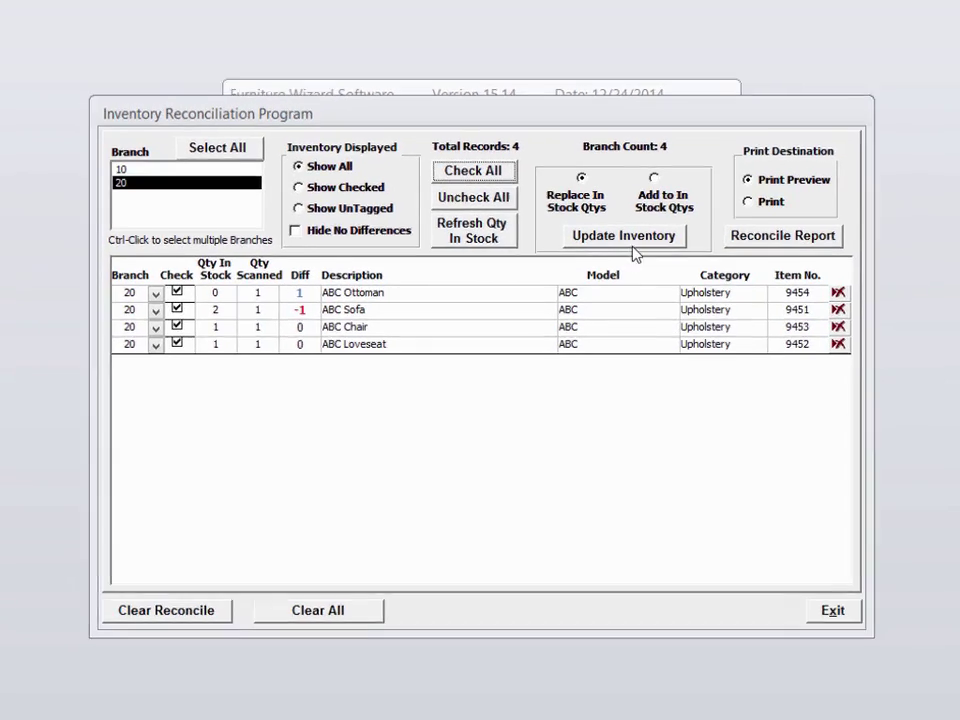
{"action": "left_click", "coordinate": [632, 240]}
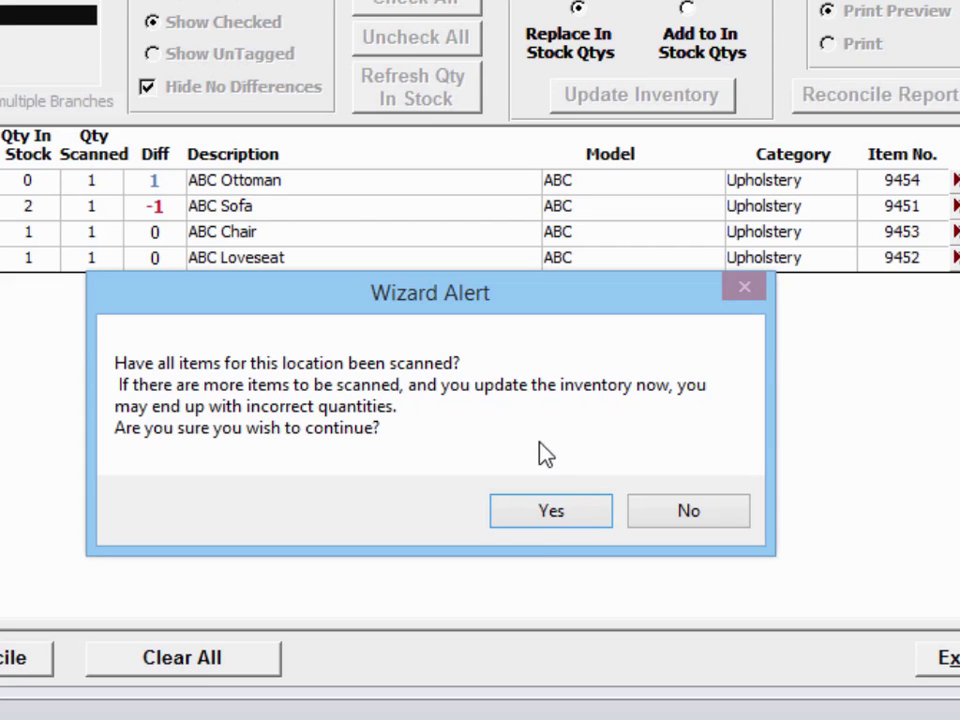
{"action": "left_click", "coordinate": [552, 515]}
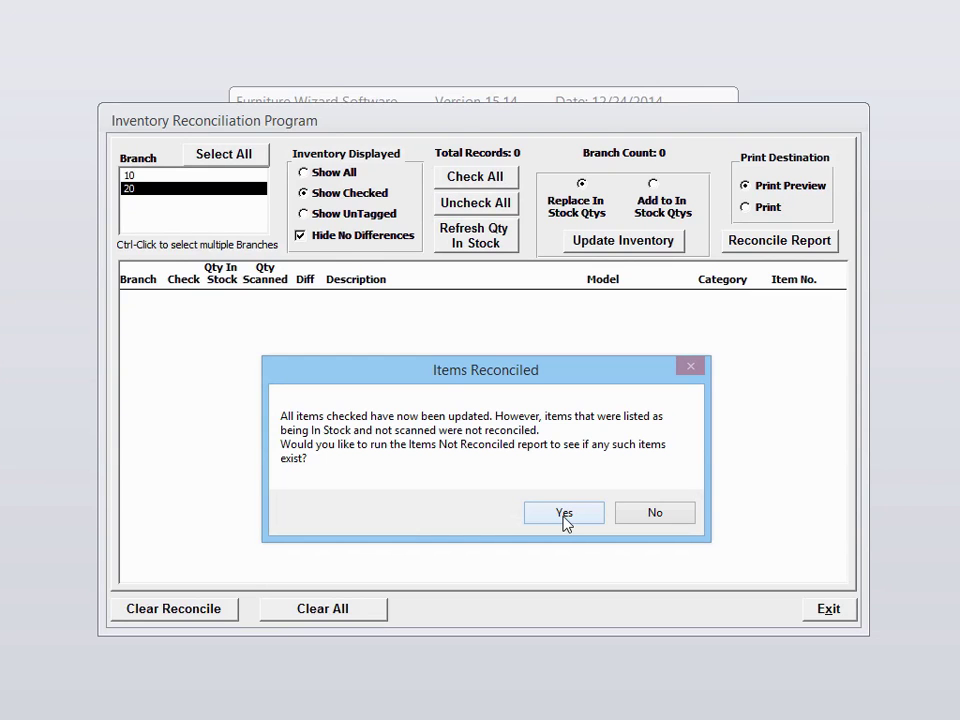
Open the reconciliation reports and set up Items Not Reconciled for the Warehouse branch with a last scan date range of 12/29/2014 to 12/29/2014
{"action": "left_click", "coordinate": [564, 514]}
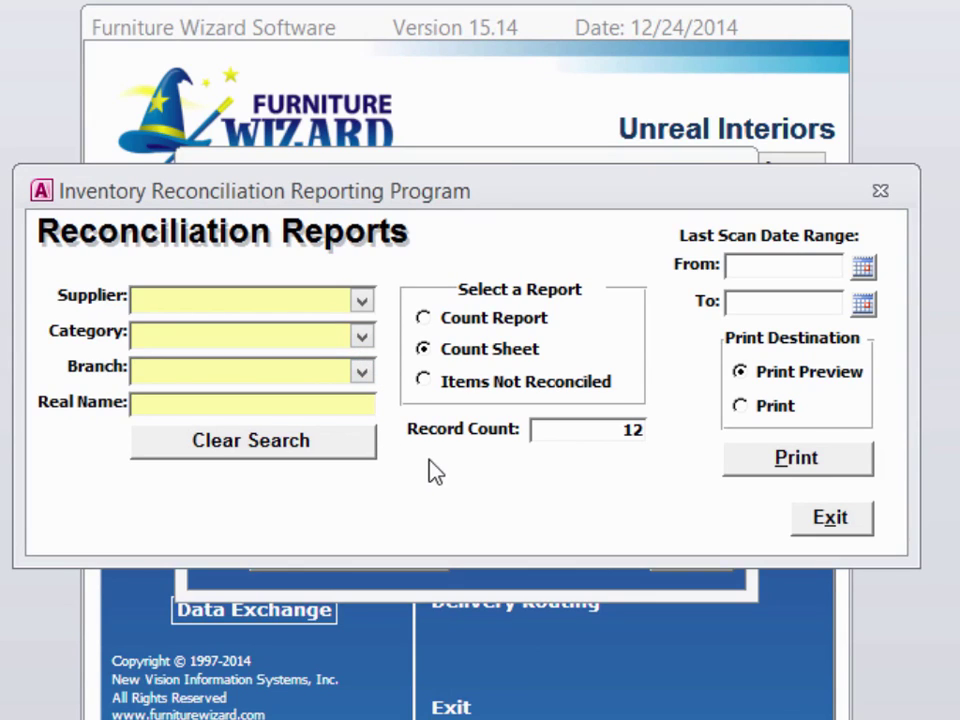
{"action": "left_click", "coordinate": [363, 374]}
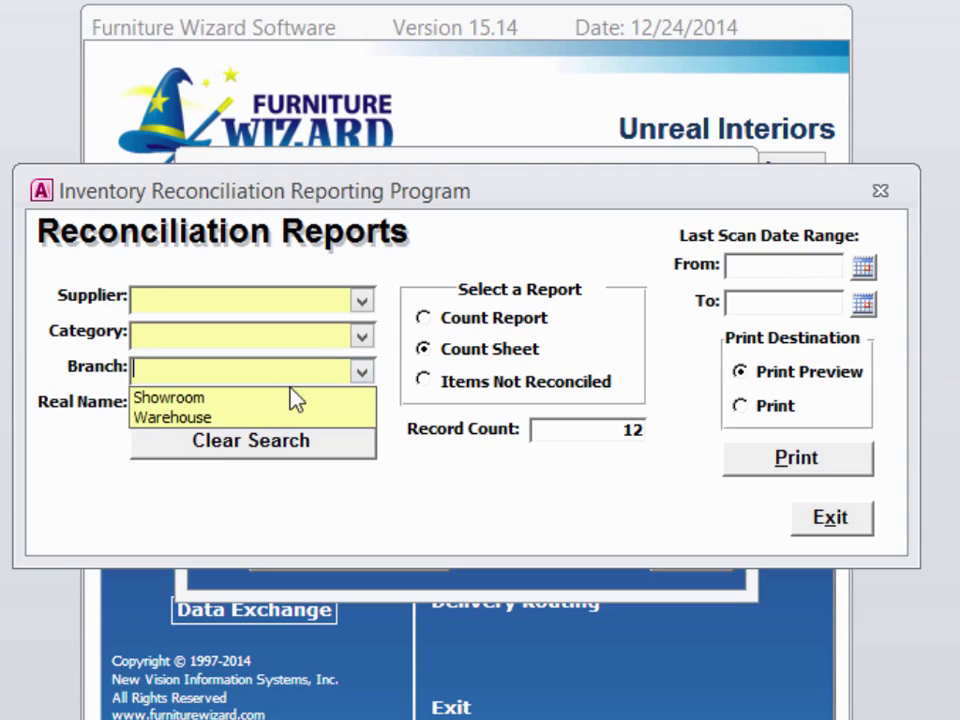
{"action": "left_click", "coordinate": [242, 419]}
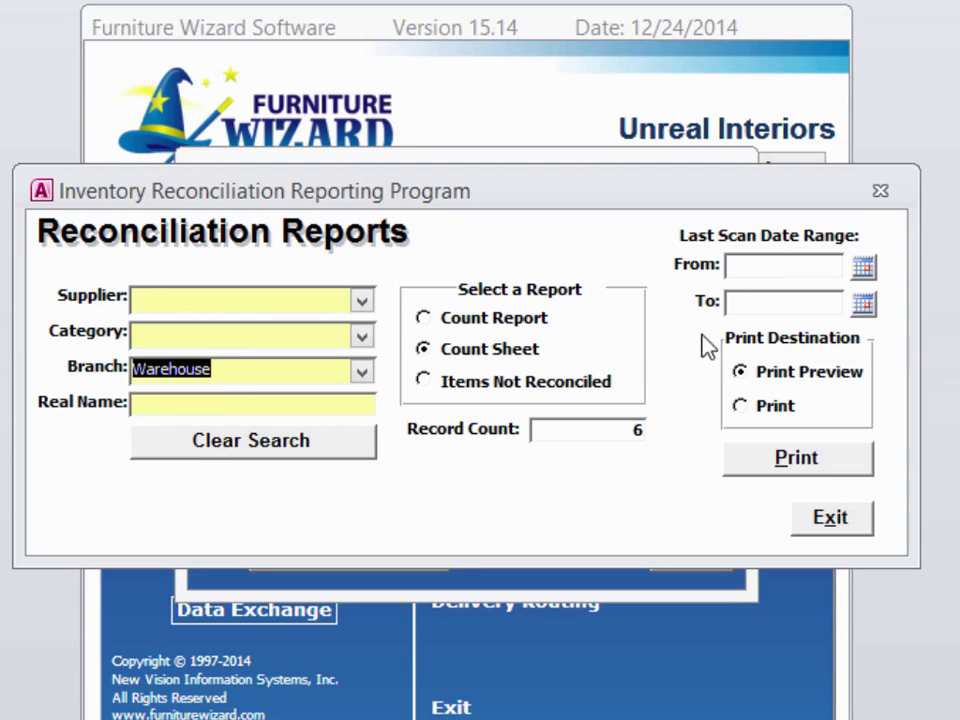
{"action": "left_click", "coordinate": [866, 268]}
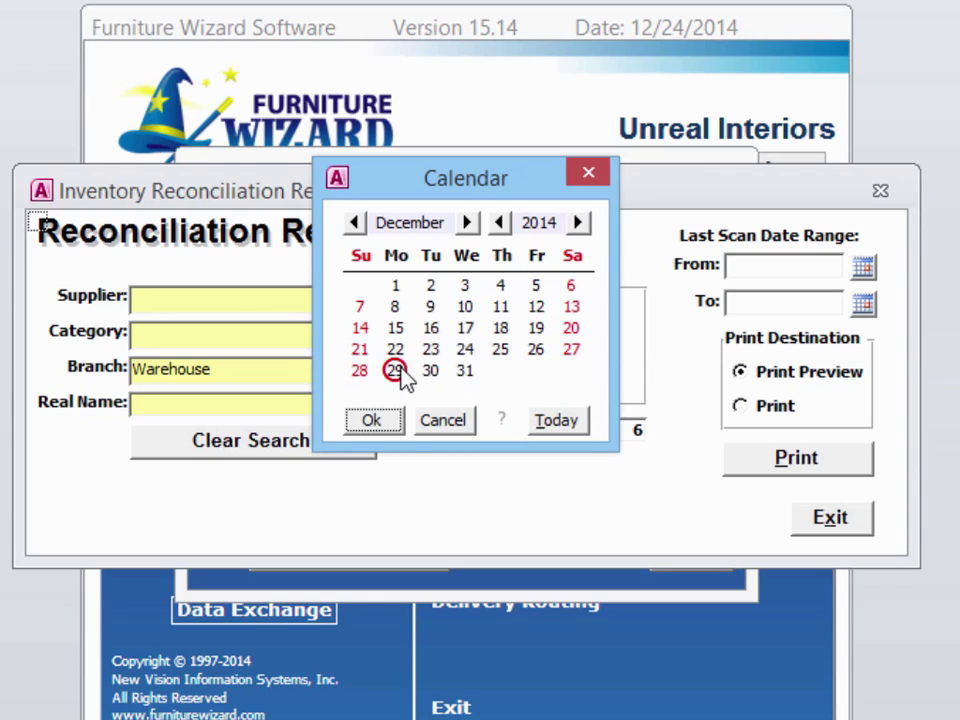
{"action": "double_click", "coordinate": [396, 371]}
{"action": "left_click", "coordinate": [863, 303]}
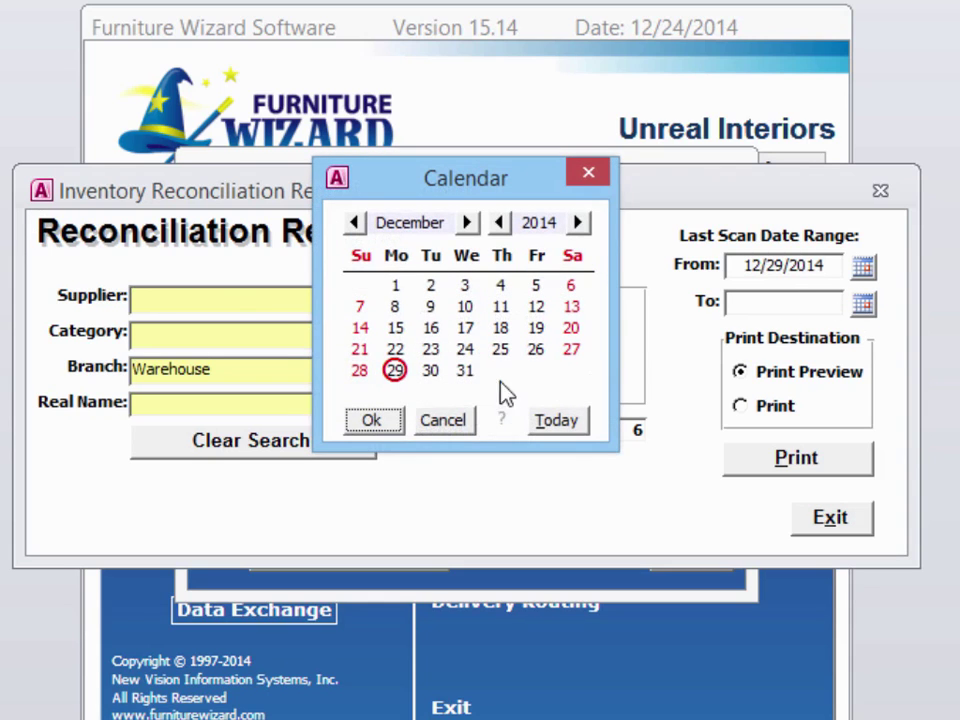
{"action": "double_click", "coordinate": [396, 371]}
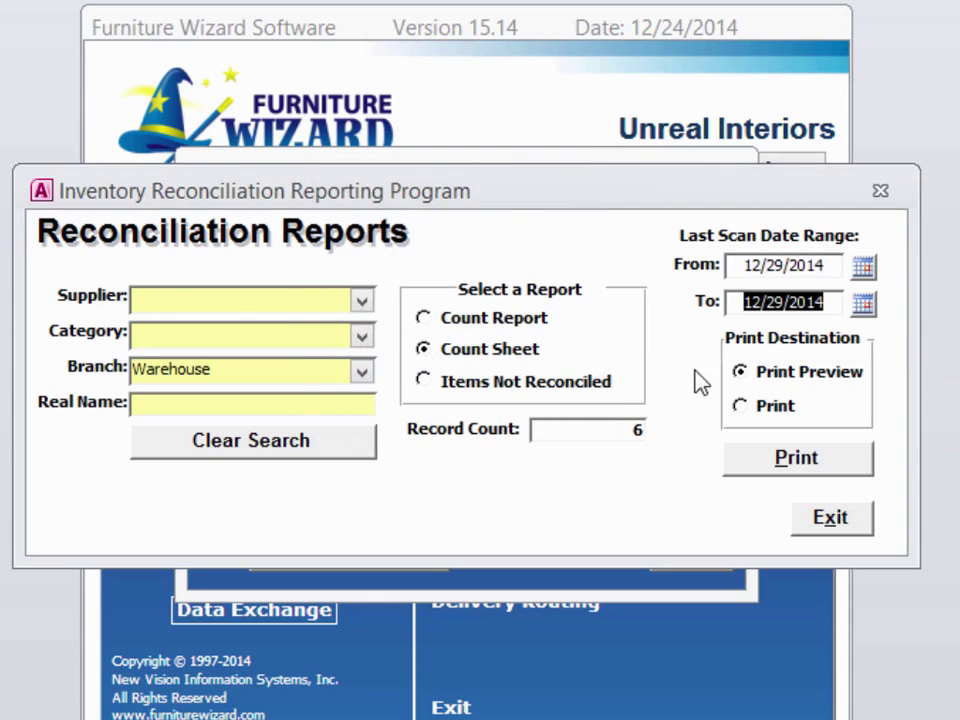
{"action": "left_click", "coordinate": [424, 381]}
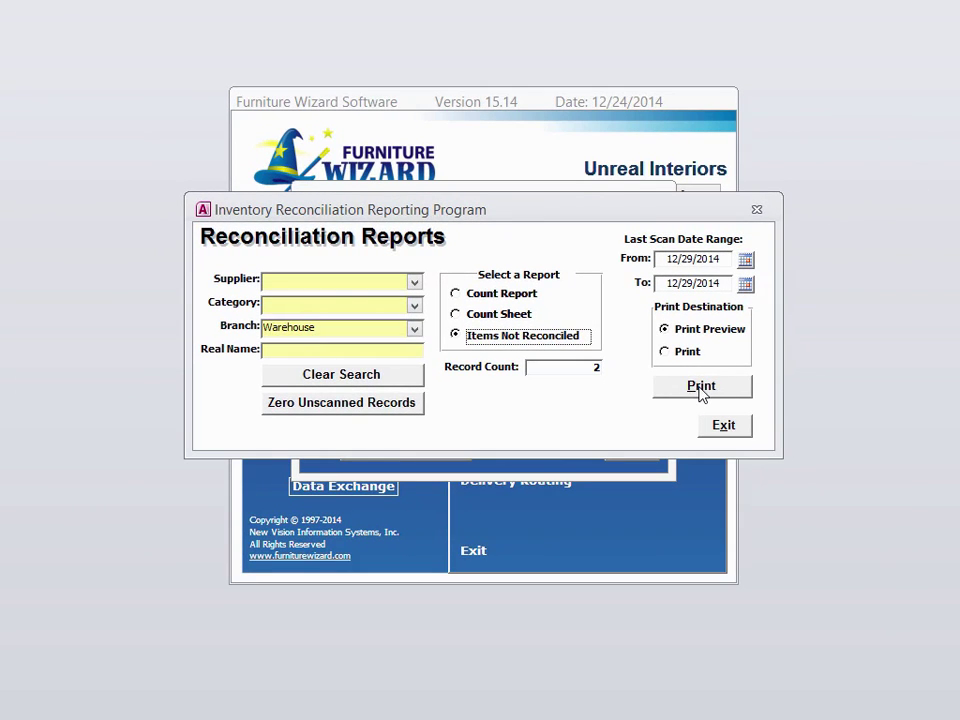
Preview the Items Not Reconciled report and zoom in to examine the warehouse items that were not scanned
{"action": "left_click", "coordinate": [703, 391]}
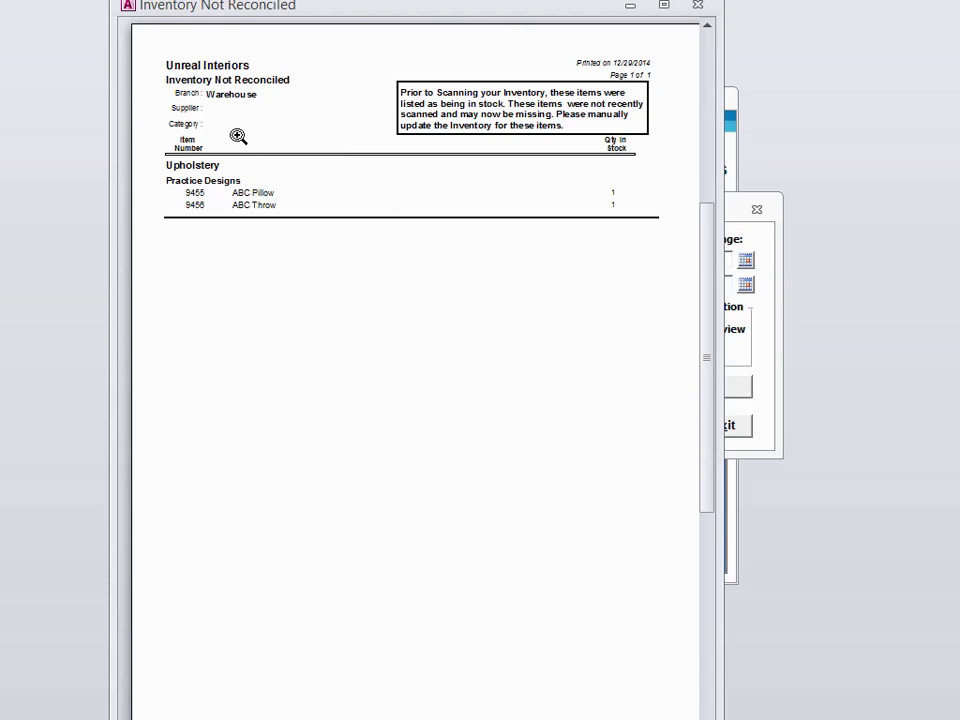
{"action": "left_click", "coordinate": [238, 135]}
{"action": "left_click_drag", "start_coordinate": [720, 96], "coordinate": [798, 92]}
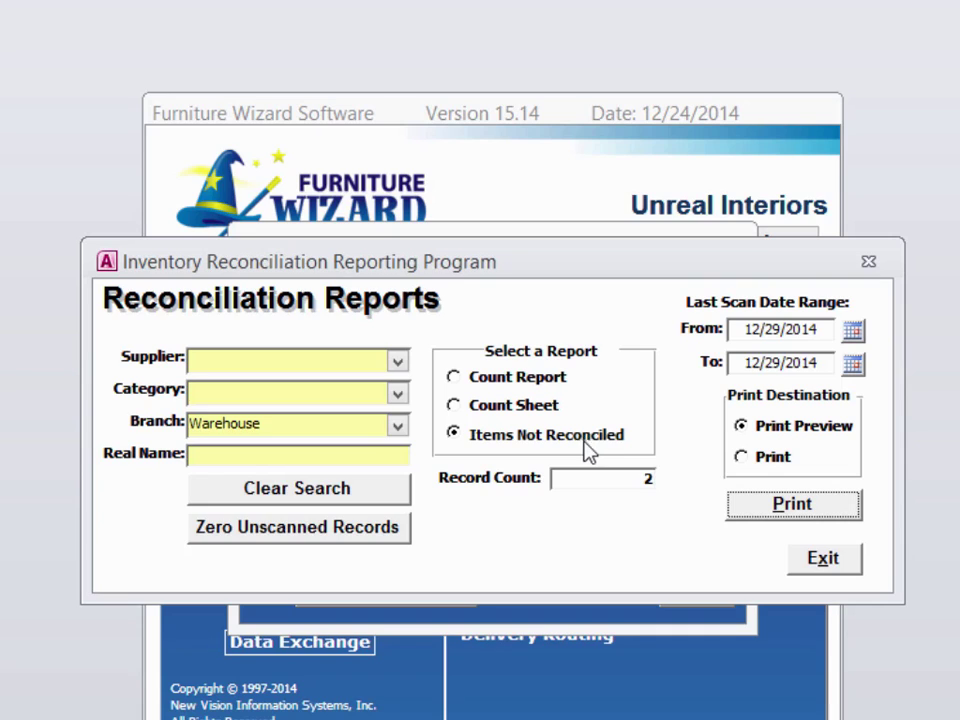
Zero out the unscanned inventory records for the Warehouse branch, answering "Yes" to the backup confirmation
{"action": "left_click", "coordinate": [324, 540]}
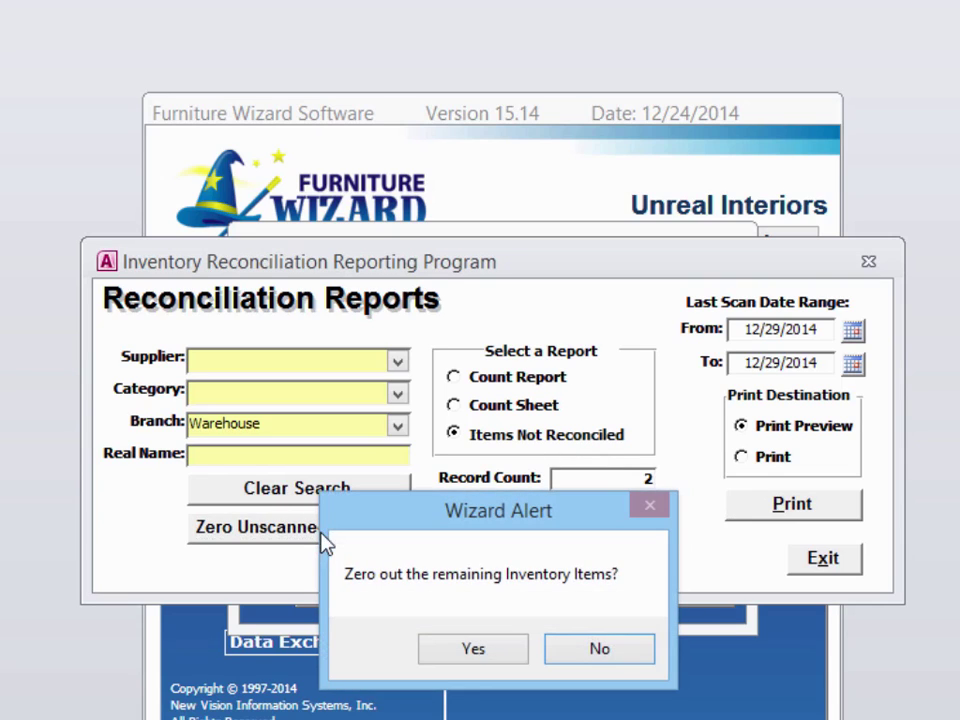
{"action": "left_click", "coordinate": [473, 652]}
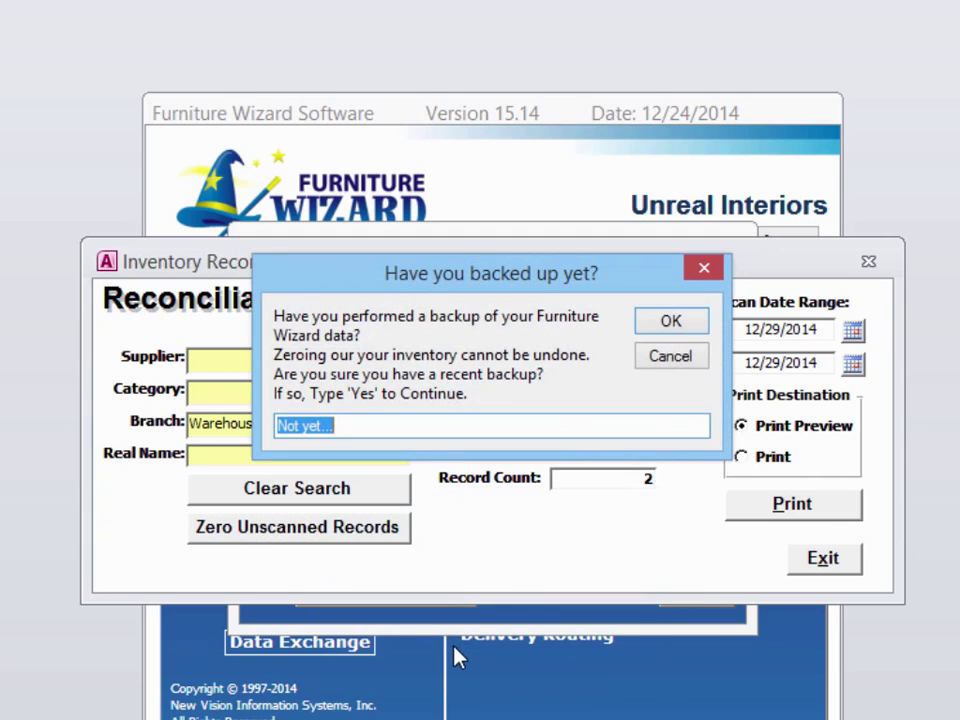
{"action": "type", "text": "Yes"}
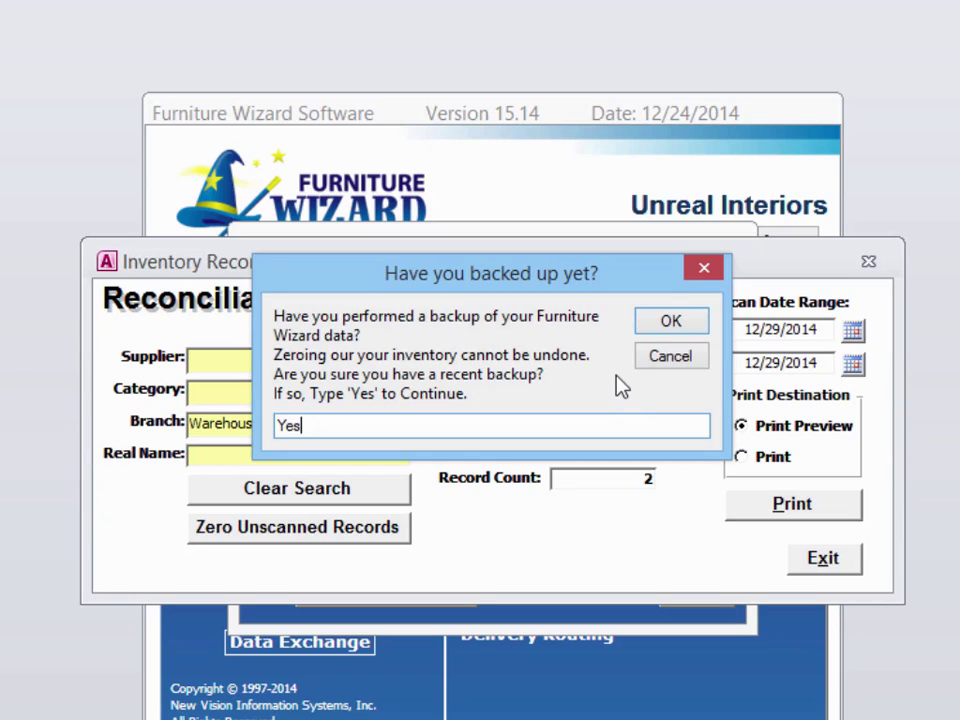
{"action": "left_click", "coordinate": [671, 330]}
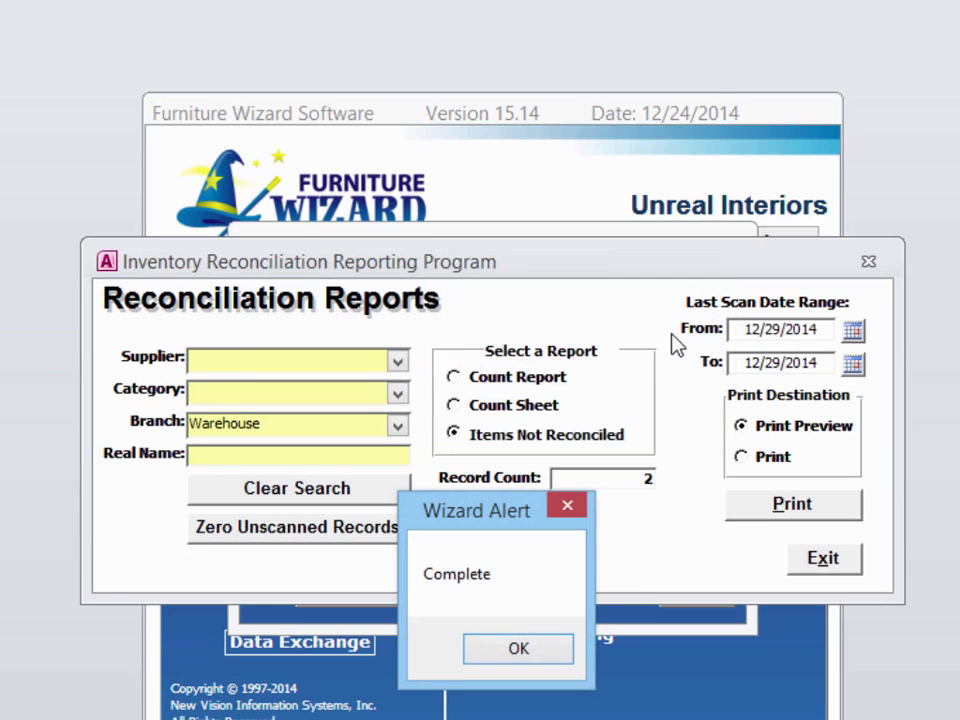
{"action": "left_click", "coordinate": [527, 658]}
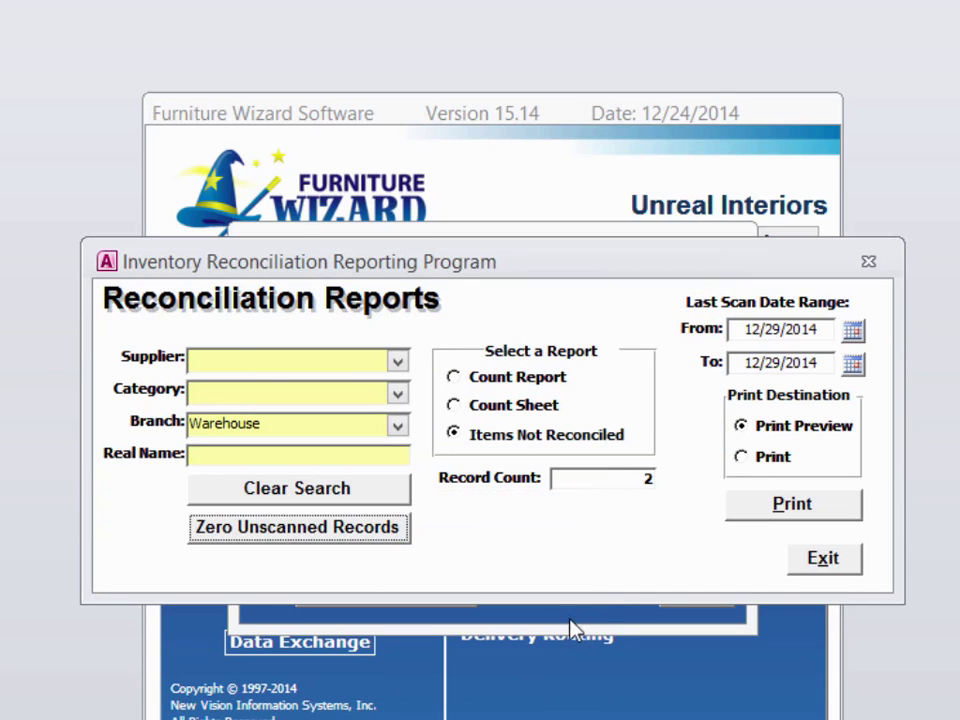